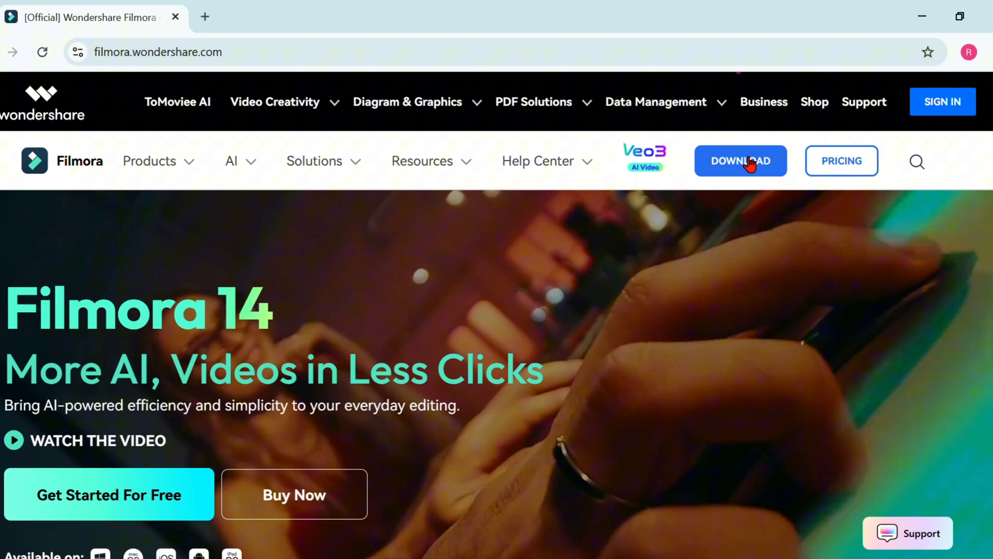
scroll(750, 164, down, 1)
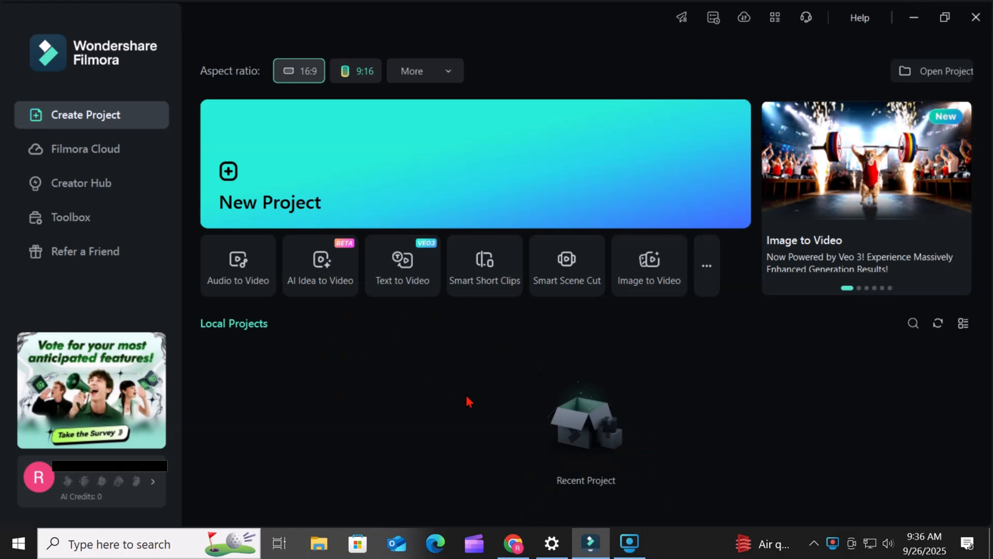
Launch AI Object Remover from the Toolbox and pick the WATERMARKED VIDEO file from Downloads
click(72, 223)
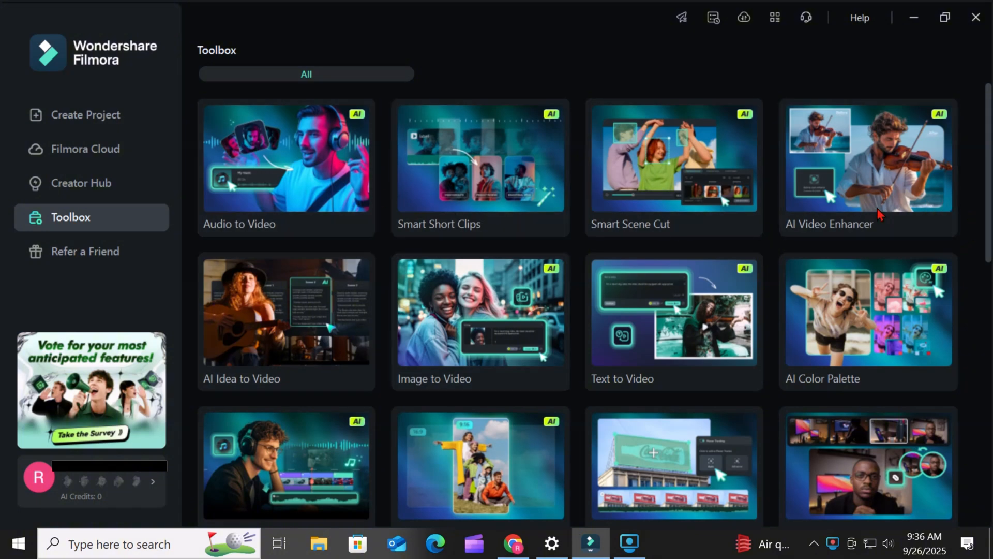
scroll(621, 311, down, 3)
scroll(827, 323, down, 5)
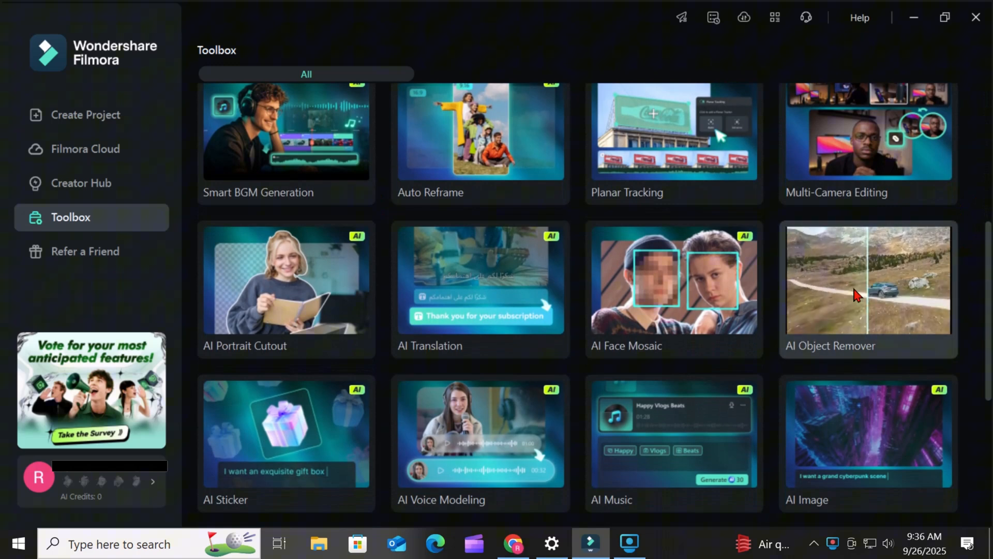
click(855, 295)
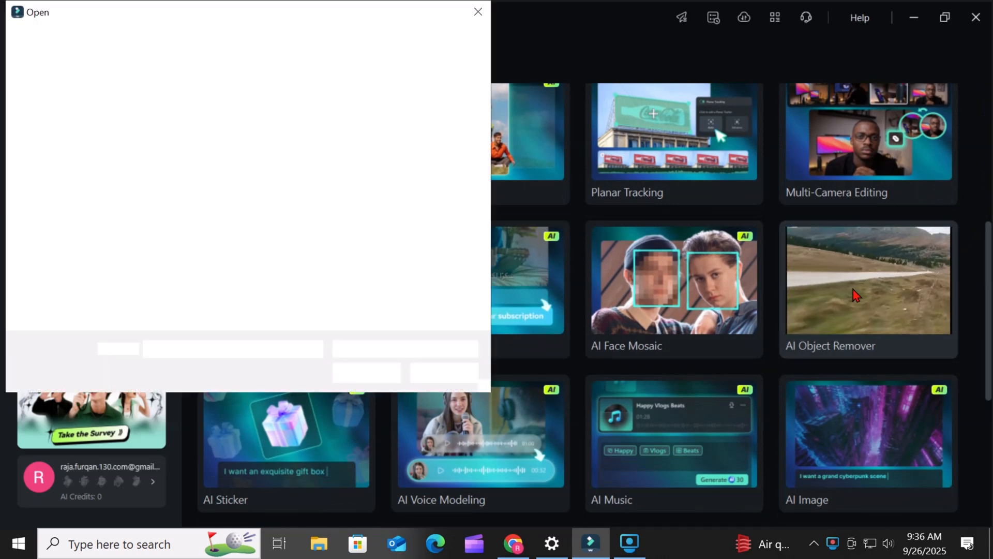
click(218, 134)
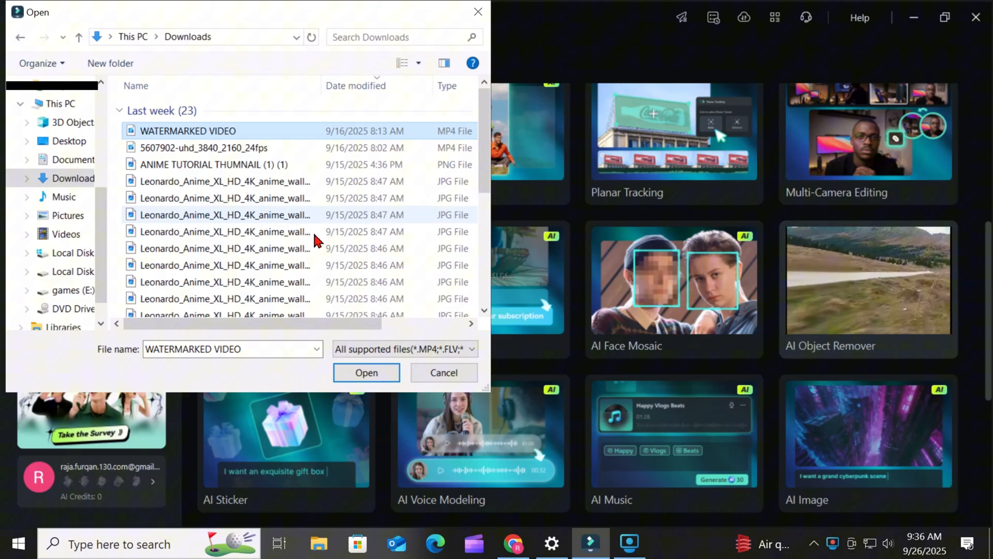
Load the clip, lower the brush size to 22 and paint over the ABC AI letters
click(363, 373)
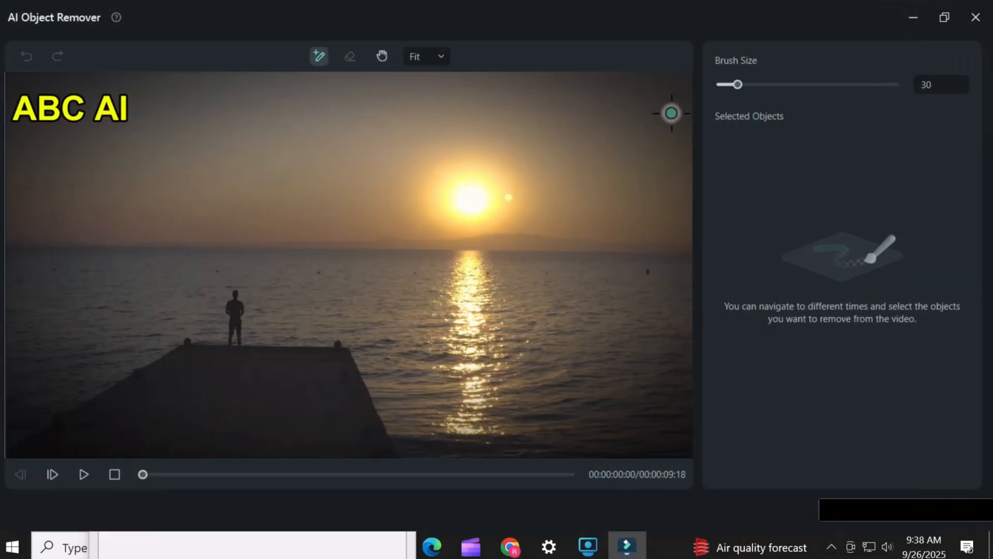
drag(736, 84, 743, 86)
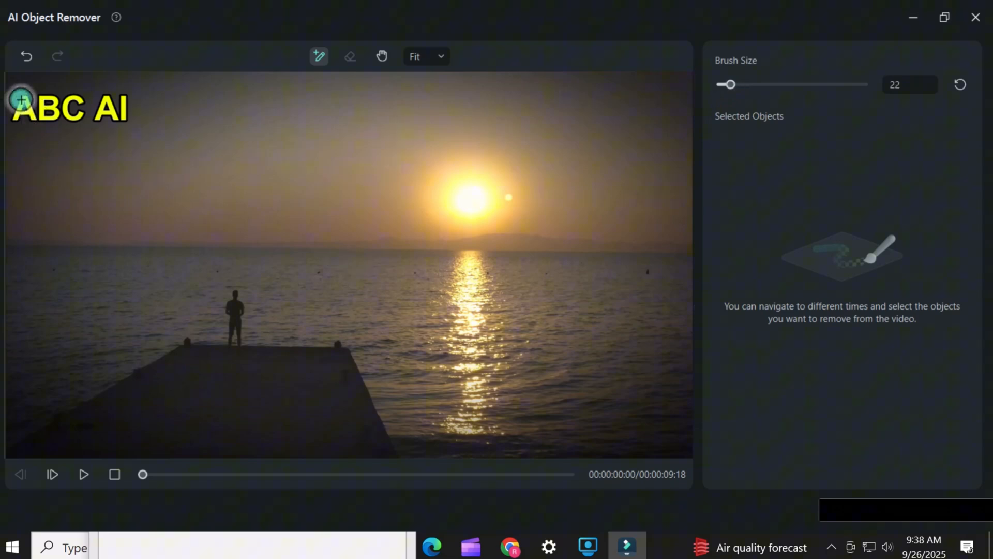
drag(22, 99, 23, 102)
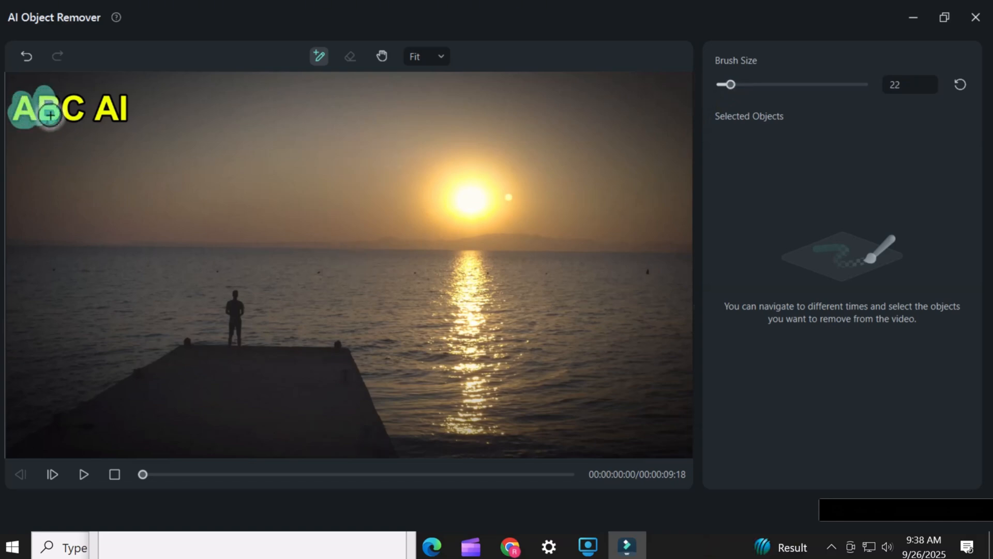